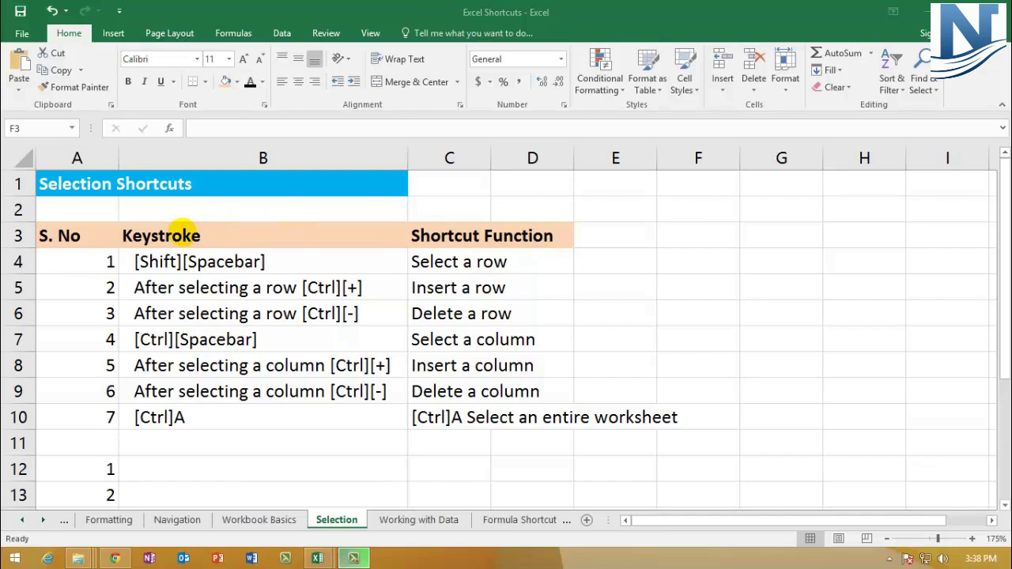
Select the cells from F3 to H3, and select the whole of row 4.
{"action": "key", "text": "shift+Right"}
{"action": "key", "text": "shift+Right"}
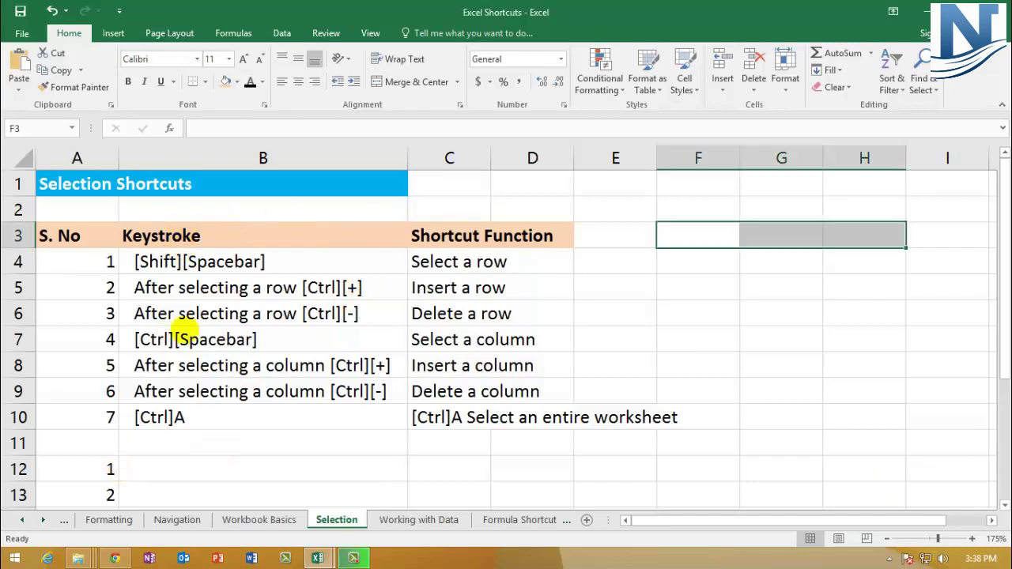
{"action": "left_click", "coordinate": [186, 268]}
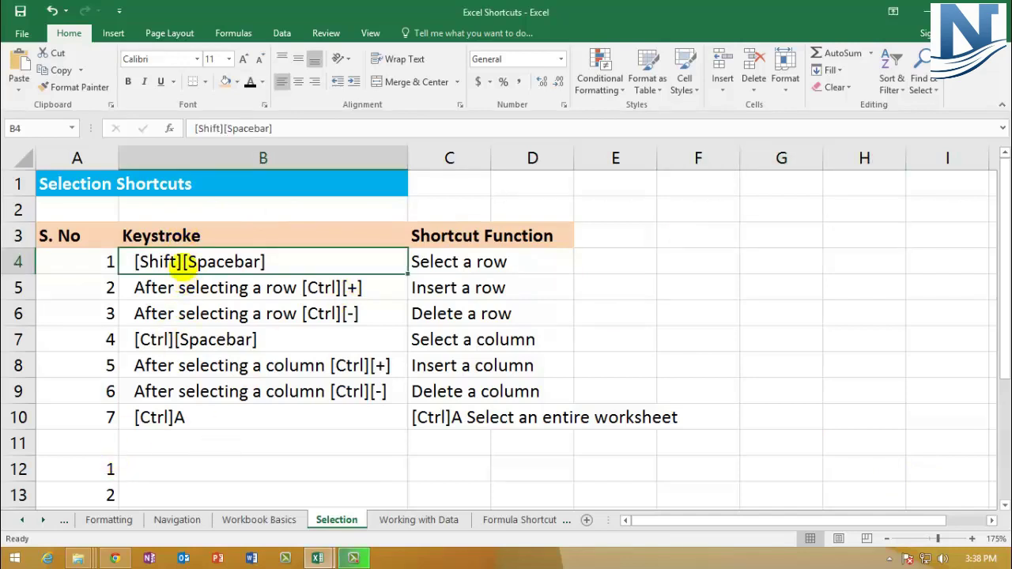
{"action": "left_click", "coordinate": [17, 262]}
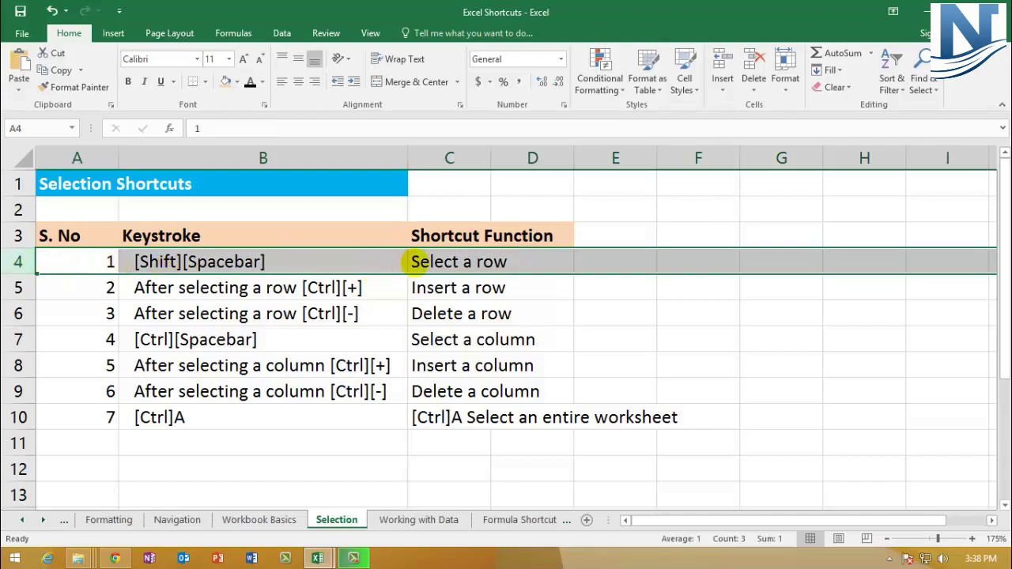
Select the entire row of cell G4, and do the same for the row of cell C12.
{"action": "left_click", "coordinate": [765, 257]}
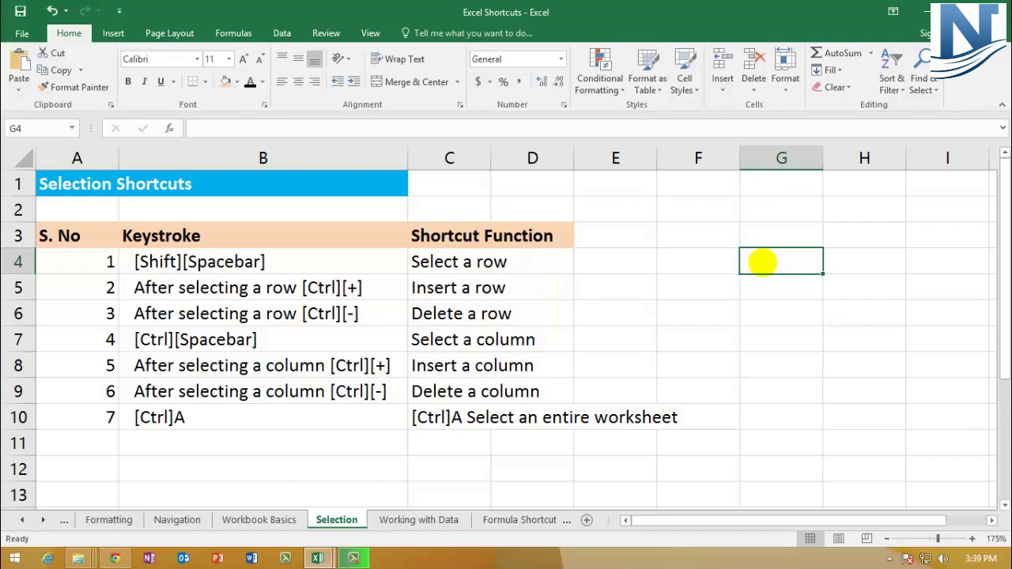
{"action": "key", "text": "shift+space"}
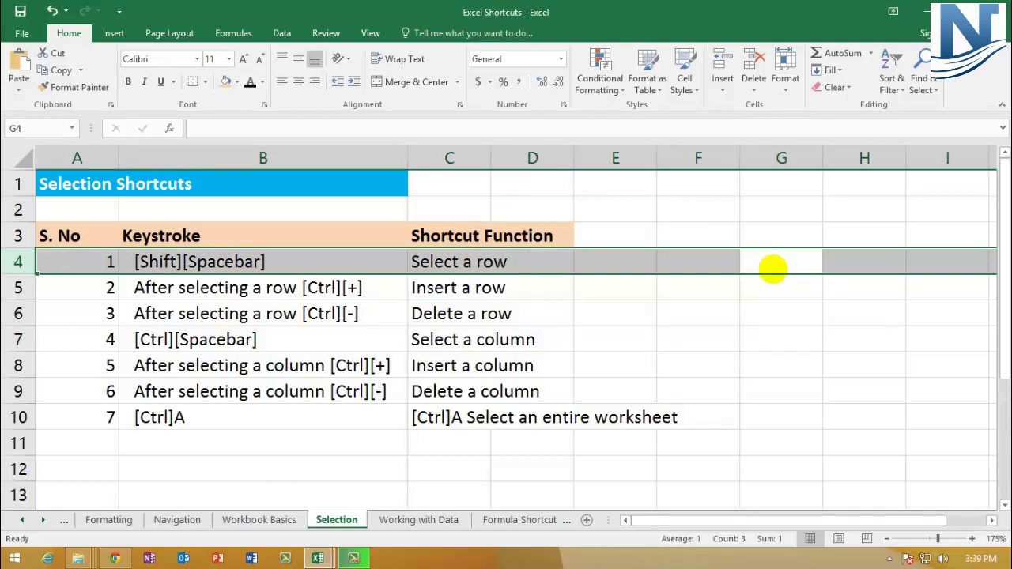
{"action": "left_click", "coordinate": [639, 72]}
{"action": "left_click", "coordinate": [798, 411]}
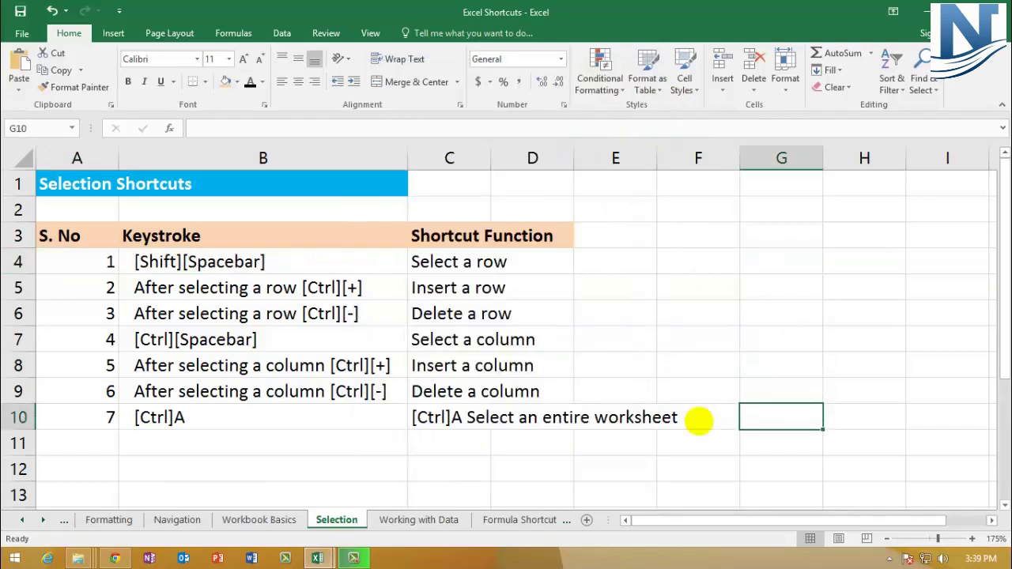
{"action": "left_click", "coordinate": [440, 461]}
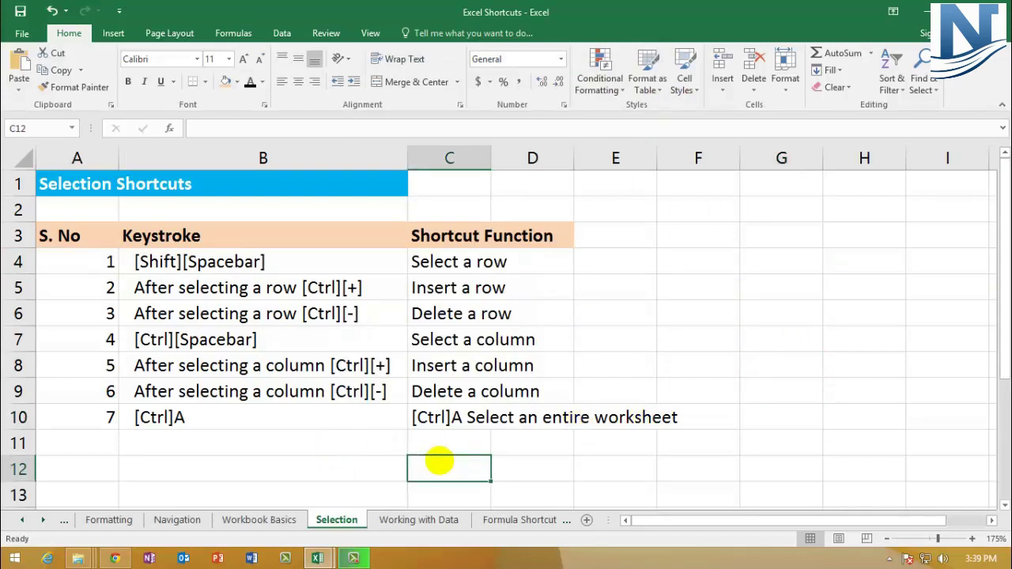
{"action": "key", "text": "shift+space"}
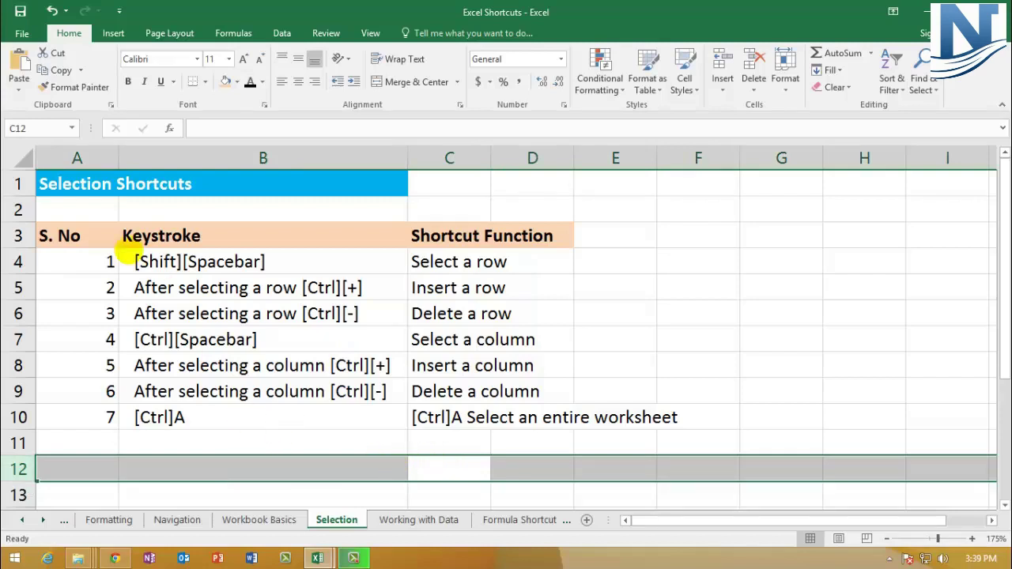
Select row 4, and select the entire column E starting from cell E7.
{"action": "left_click", "coordinate": [17, 261]}
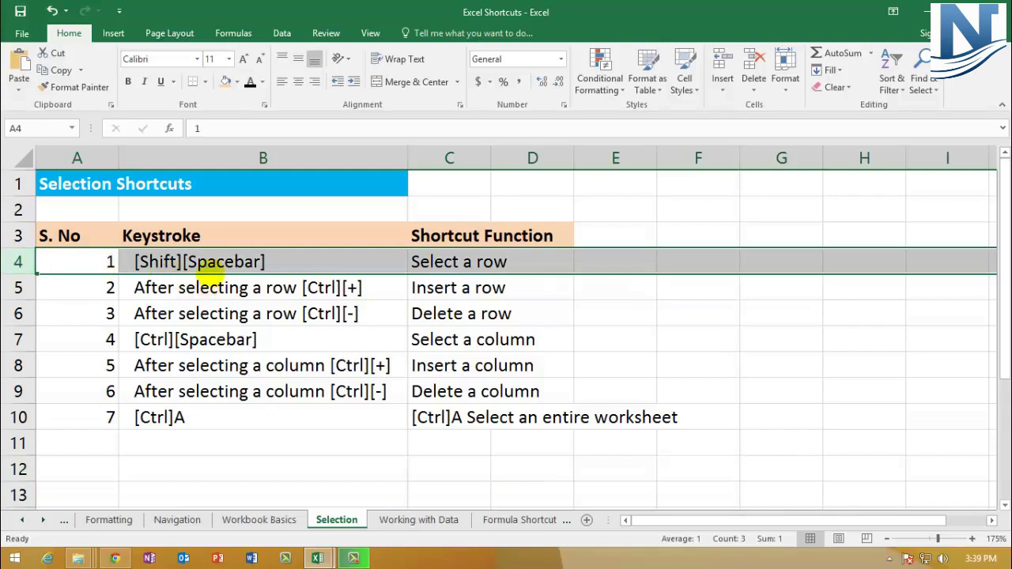
{"action": "left_click", "coordinate": [447, 261]}
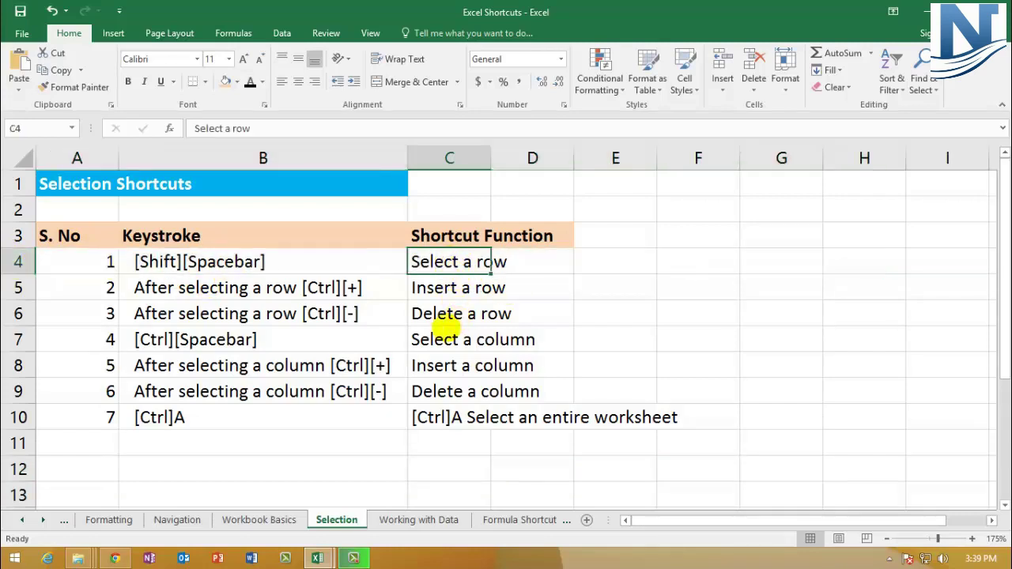
{"action": "left_click", "coordinate": [429, 339]}
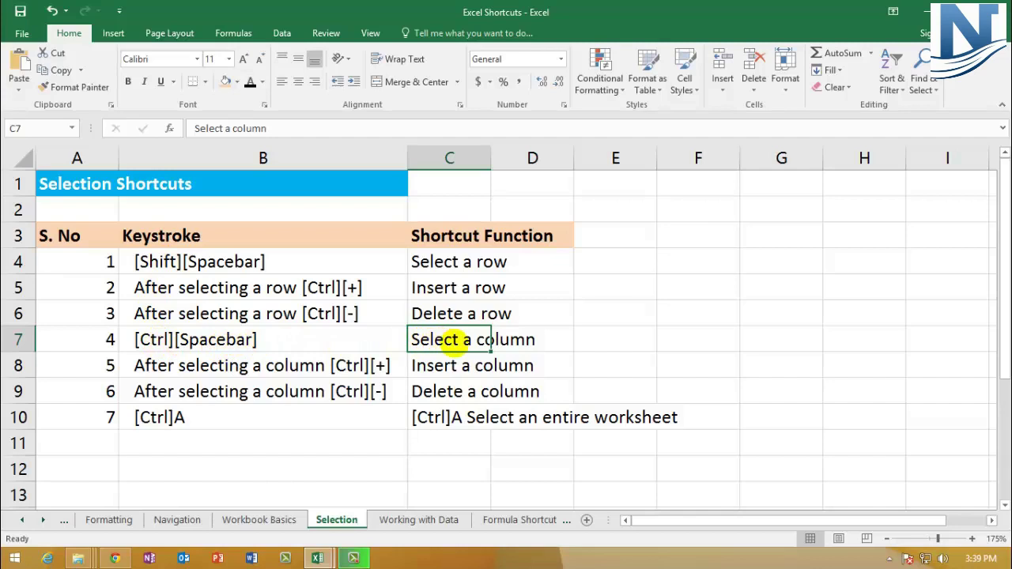
{"action": "left_click", "coordinate": [596, 341]}
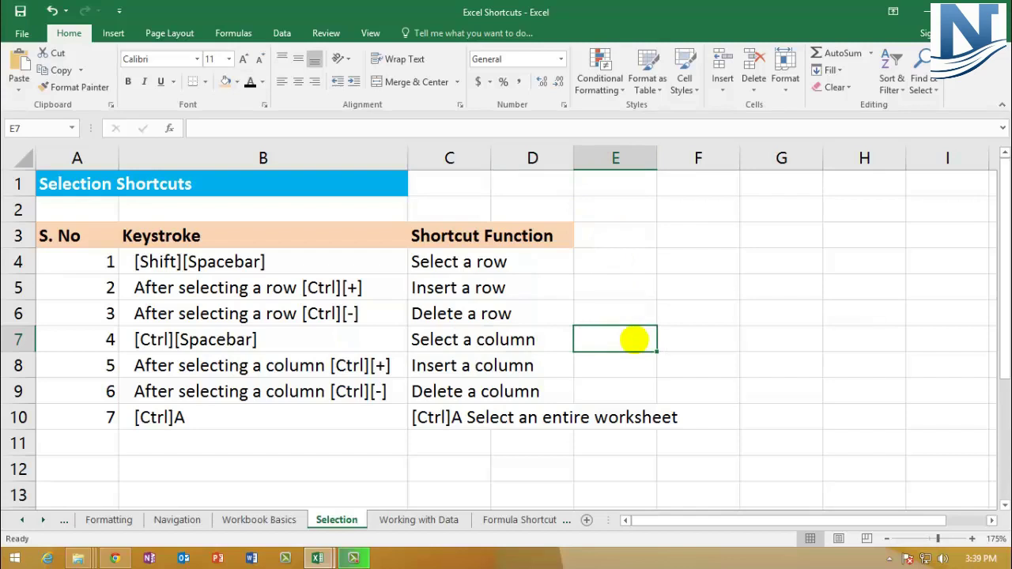
{"action": "key", "text": "ctrl+space"}
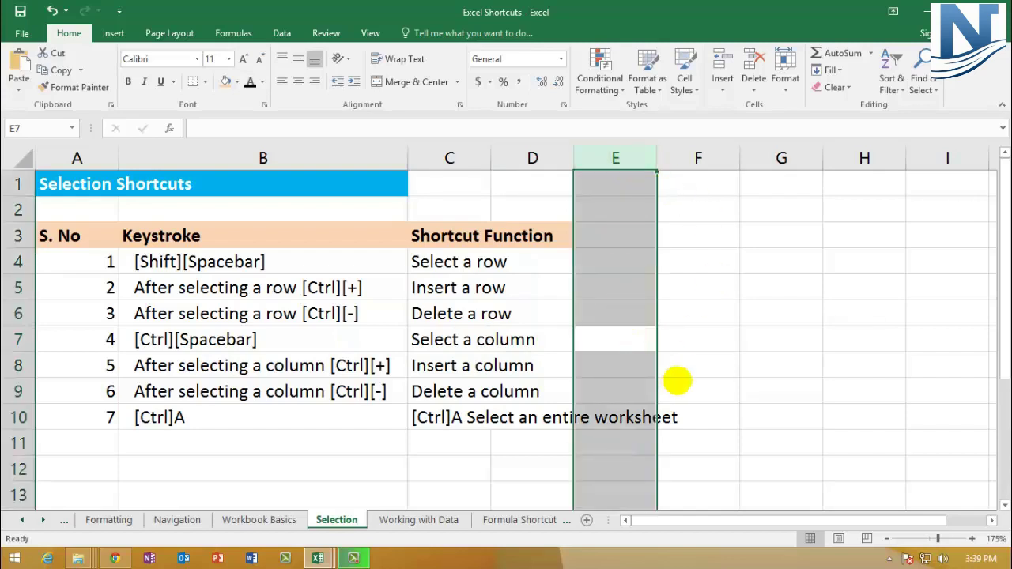
Select the entire column B starting from cell B31 below the shortcut list.
{"action": "scroll", "coordinate": [340, 388], "scroll_direction": "down", "scroll_amount": 7}
{"action": "left_click", "coordinate": [379, 413]}
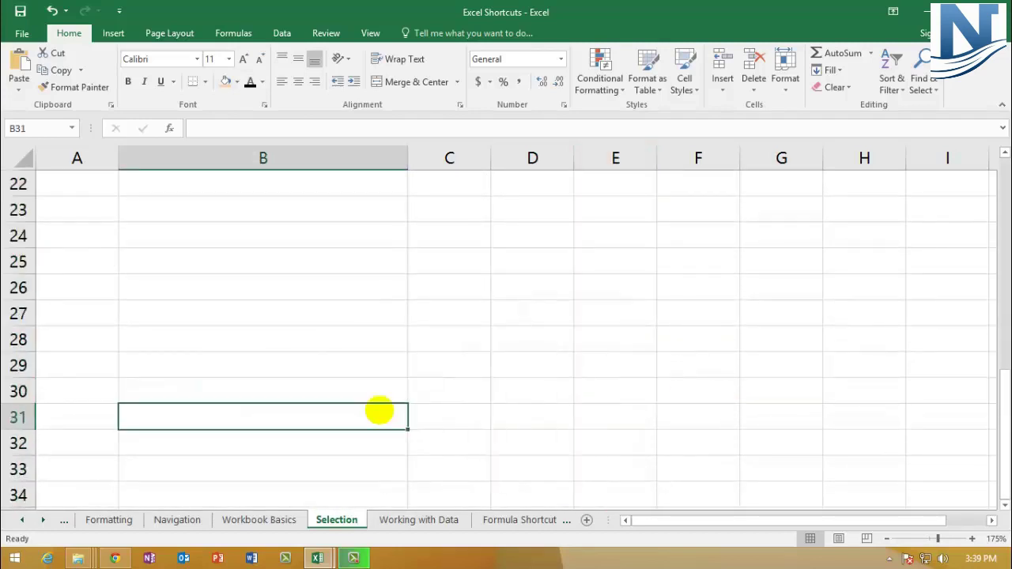
{"action": "key", "text": "ctrl+space"}
{"action": "scroll", "coordinate": [378, 399], "scroll_direction": "up", "scroll_amount": 7}
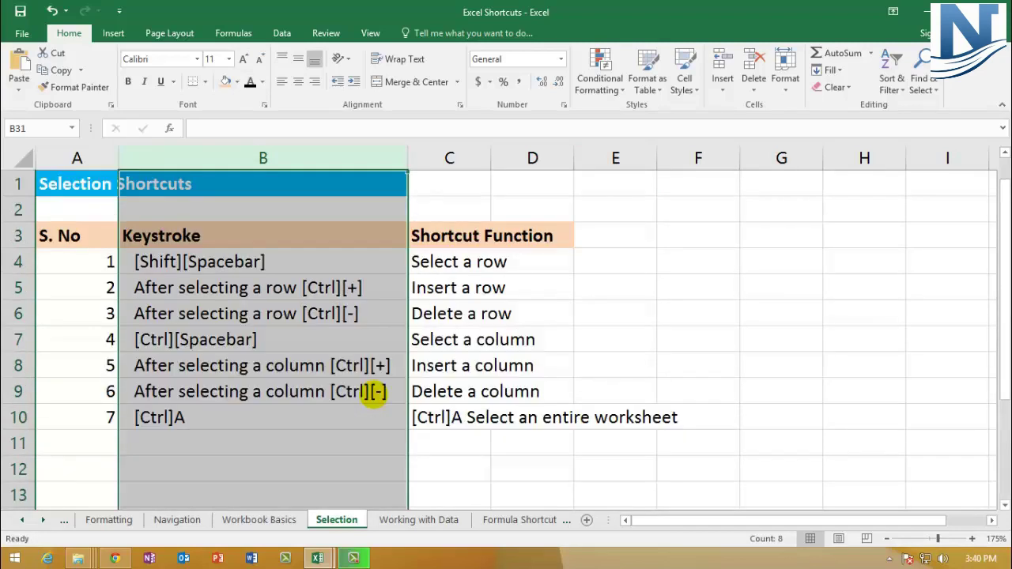
Select row 4, column E and row 12 one after another.
{"action": "left_click", "coordinate": [17, 262]}
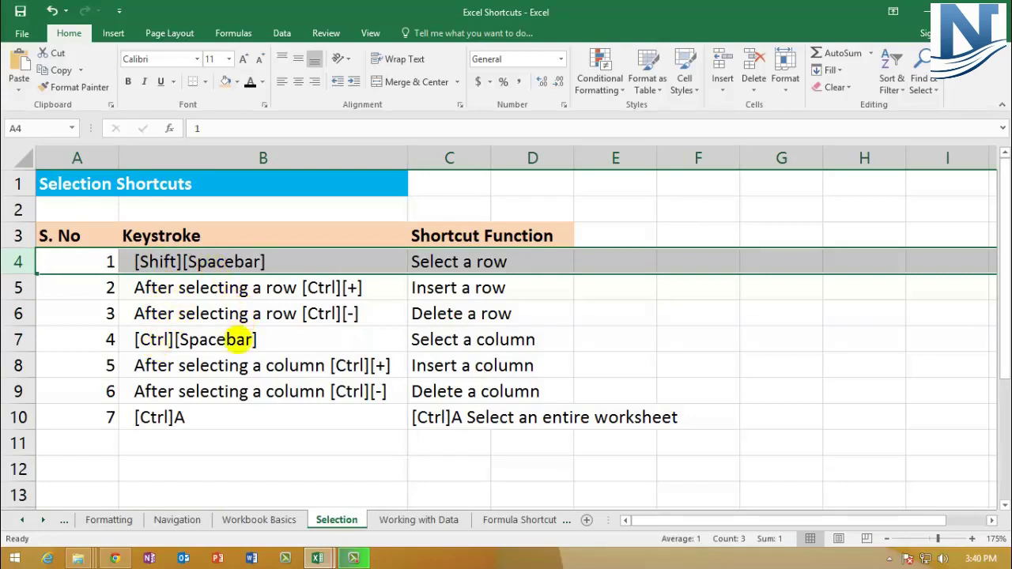
{"action": "left_click", "coordinate": [241, 338]}
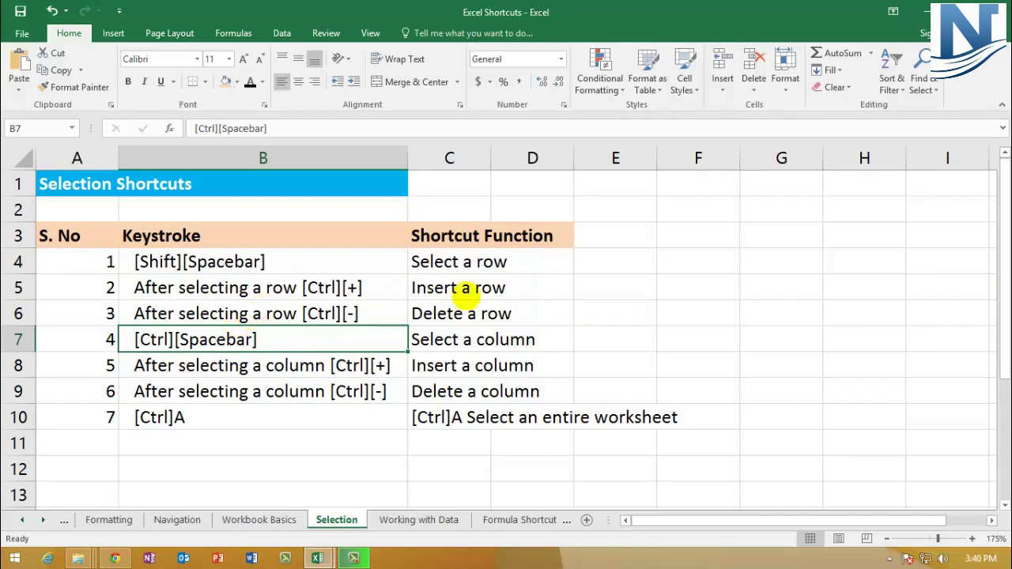
{"action": "left_click", "coordinate": [615, 158]}
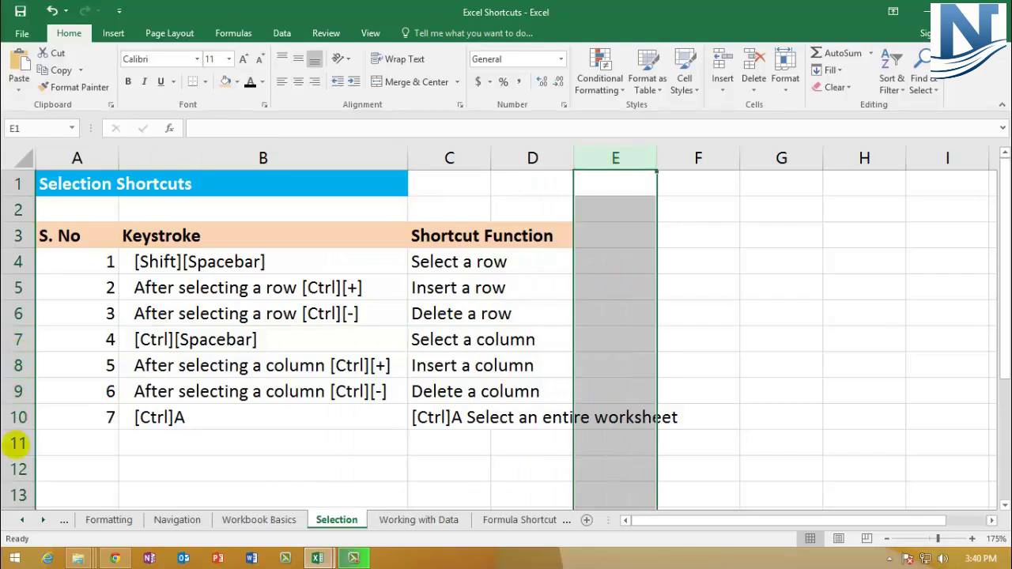
{"action": "left_click", "coordinate": [17, 469]}
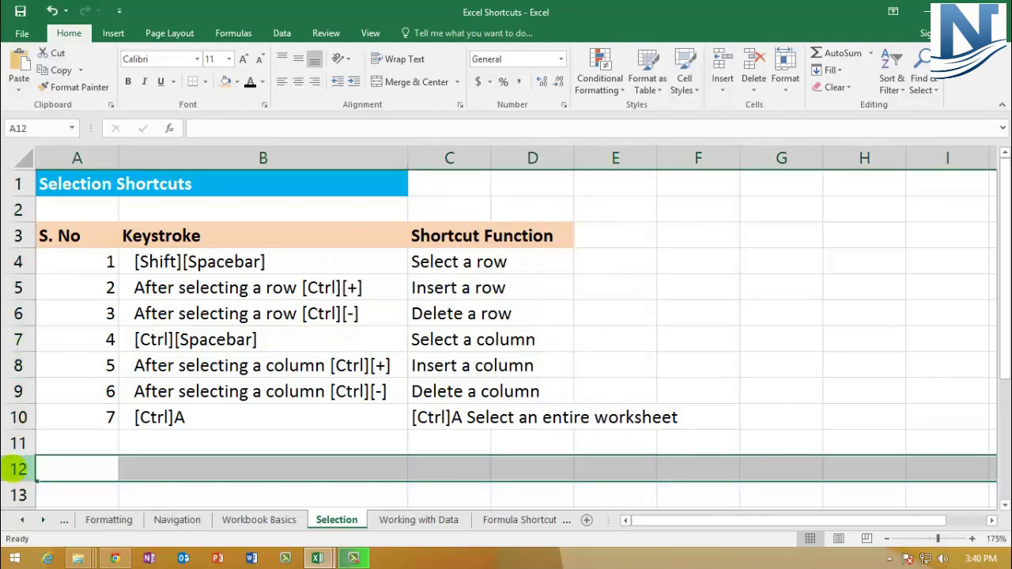
Clear the contents of cell A14 below the shortcut list.
{"action": "scroll", "coordinate": [17, 468], "scroll_direction": "down", "scroll_amount": 1}
{"action": "left_click", "coordinate": [77, 443]}
{"action": "key", "text": "Delete"}
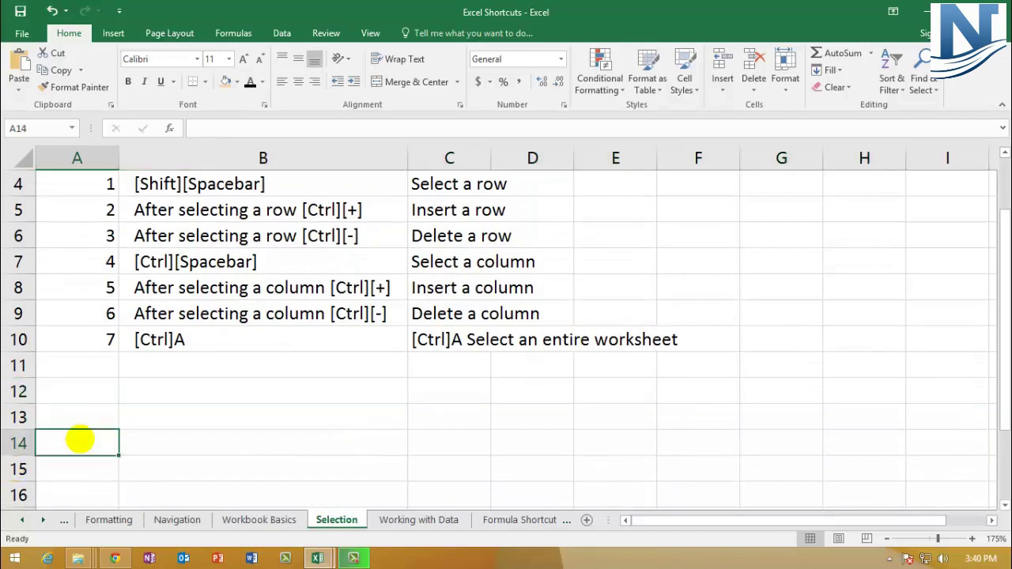
Insert a blank row above row 7, the entry for selecting a column.
{"action": "left_click", "coordinate": [18, 389]}
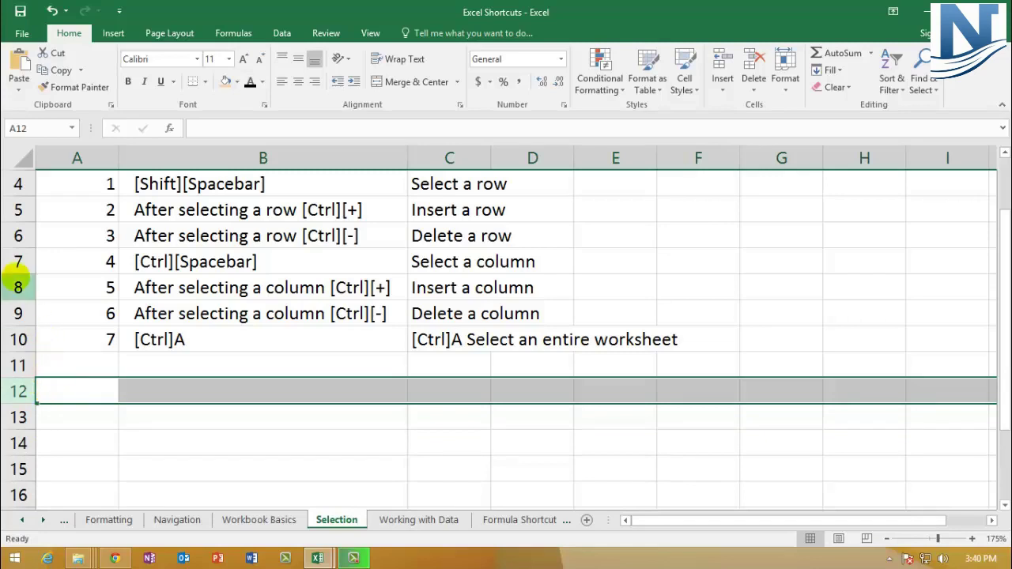
{"action": "left_click", "coordinate": [19, 263]}
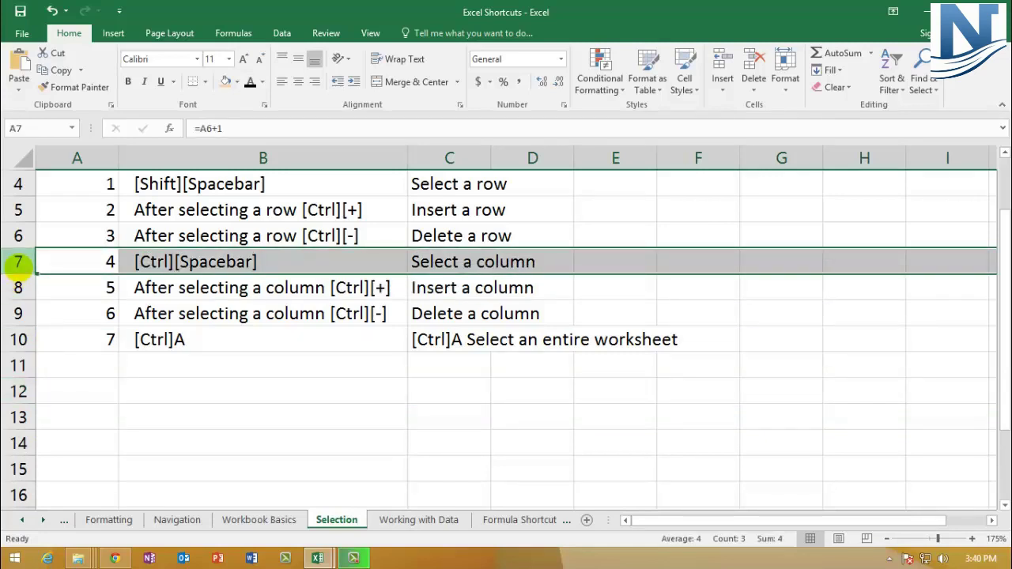
{"action": "key", "text": "ctrl+plus"}
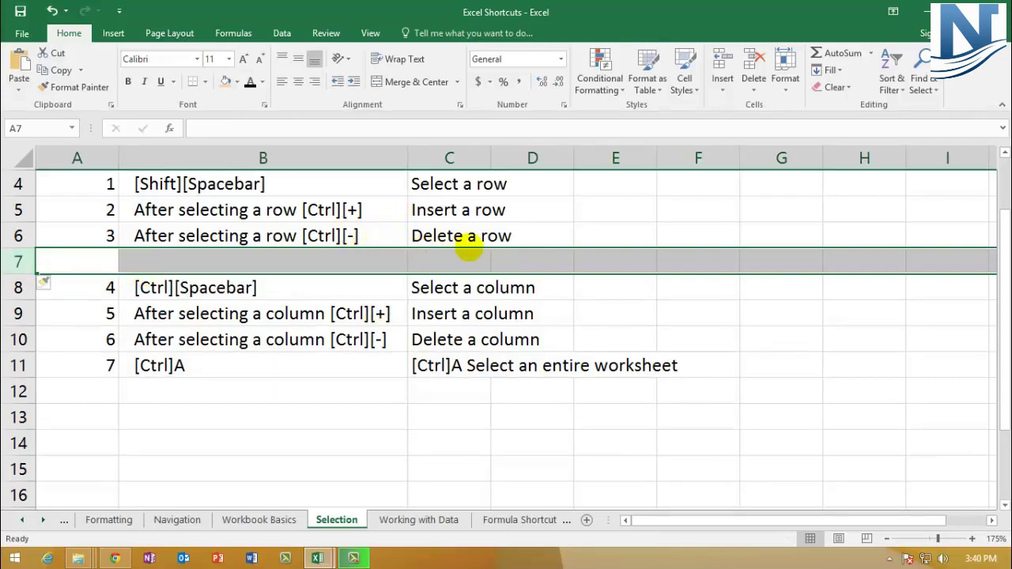
Delete the blank row 7, and select the empty row 13.
{"action": "left_click", "coordinate": [17, 261]}
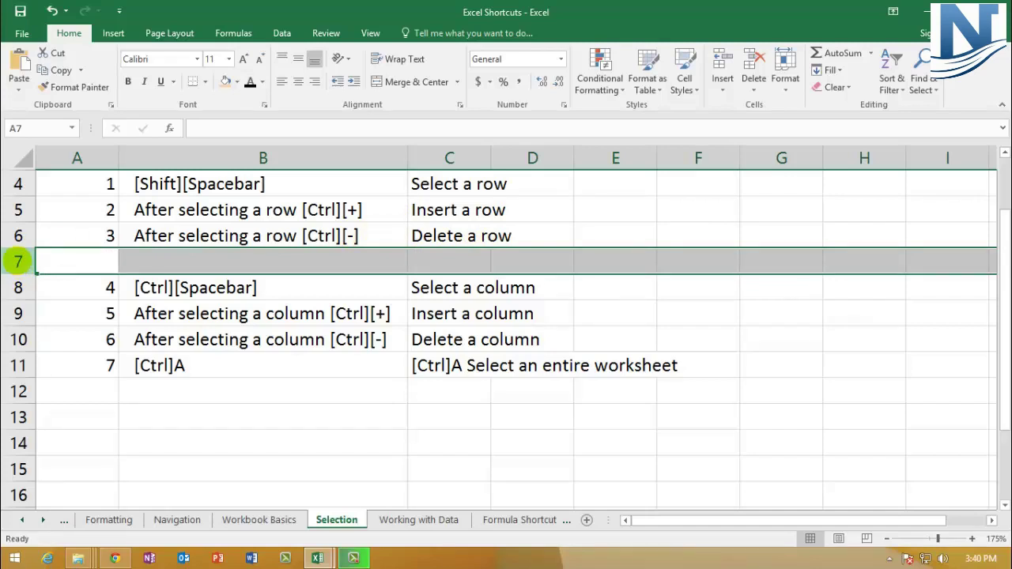
{"action": "key", "text": "ctrl+minus"}
{"action": "left_click", "coordinate": [18, 339]}
{"action": "left_click", "coordinate": [17, 417]}
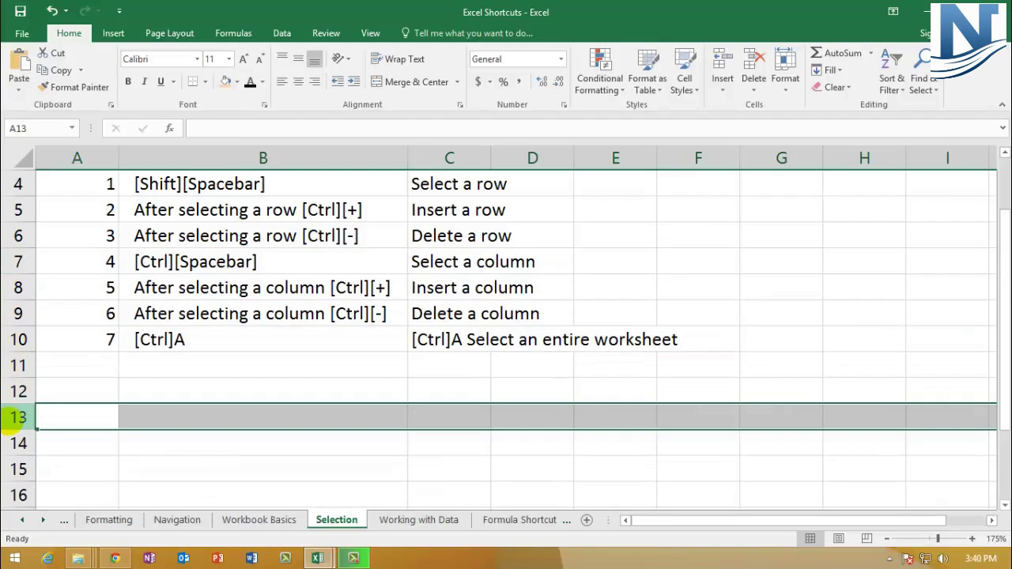
Select rows 6, 7 and 8 one after another, ending on cell B8.
{"action": "left_click", "coordinate": [18, 235]}
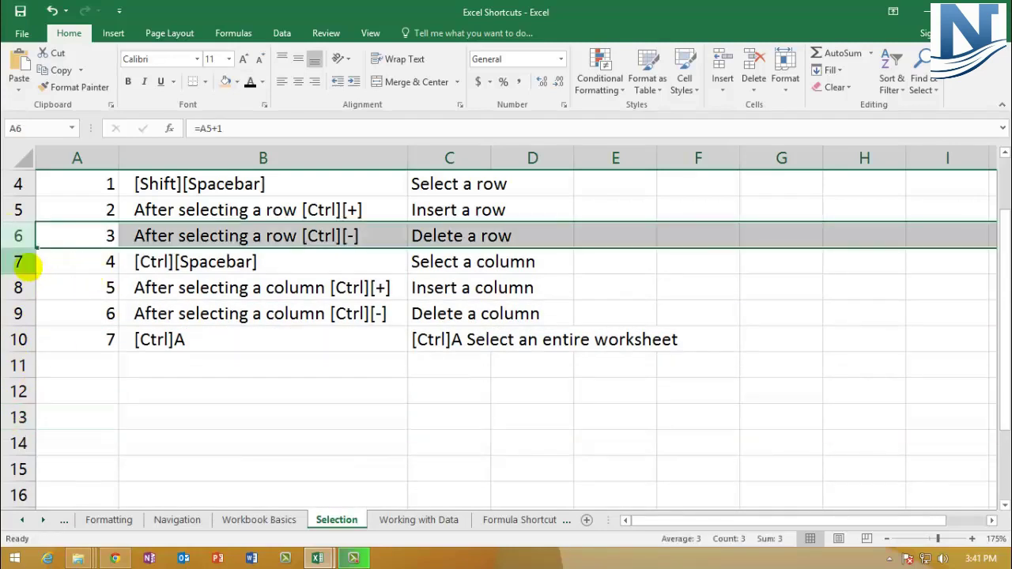
{"action": "left_click", "coordinate": [16, 261]}
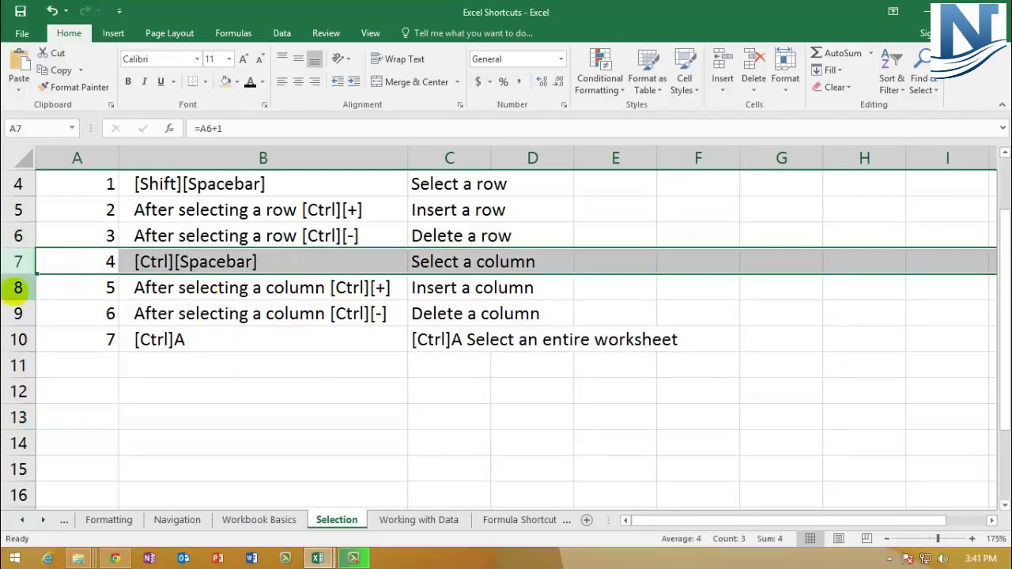
{"action": "left_click", "coordinate": [17, 288]}
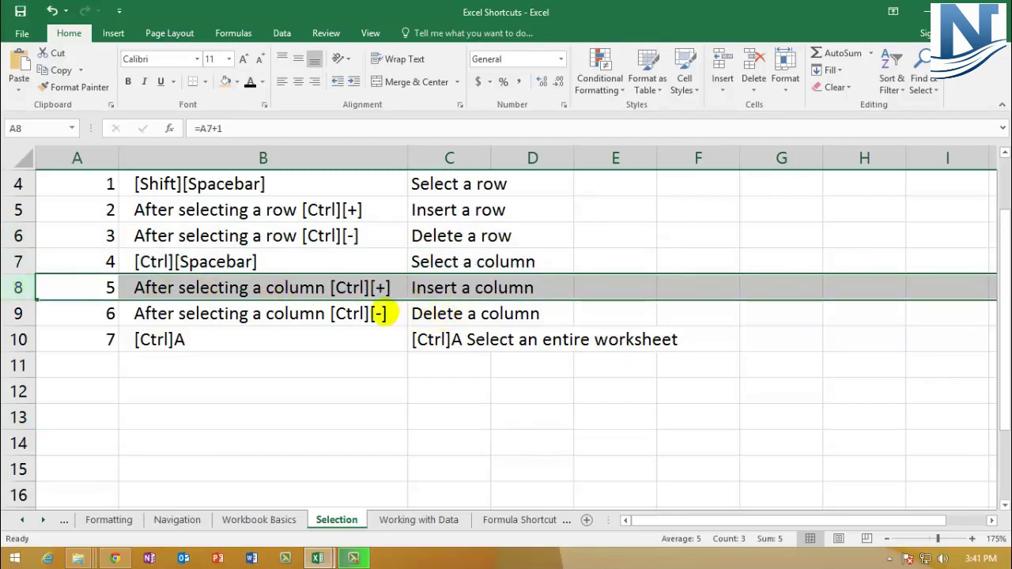
{"action": "left_click", "coordinate": [369, 288]}
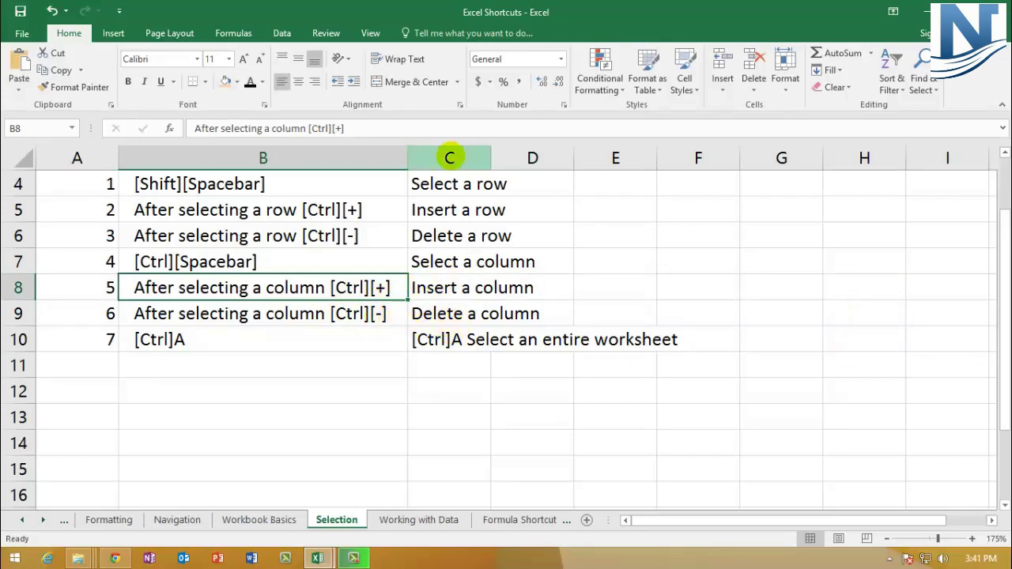
Insert two blank columns before column C, which holds the shortcut functions.
{"action": "left_click", "coordinate": [449, 158]}
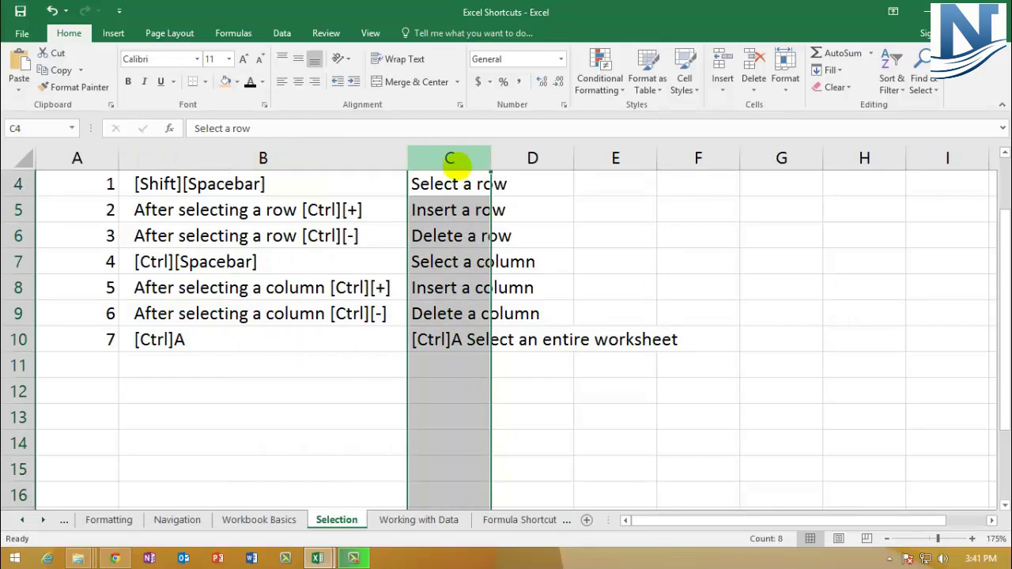
{"action": "key", "text": "ctrl+plus"}
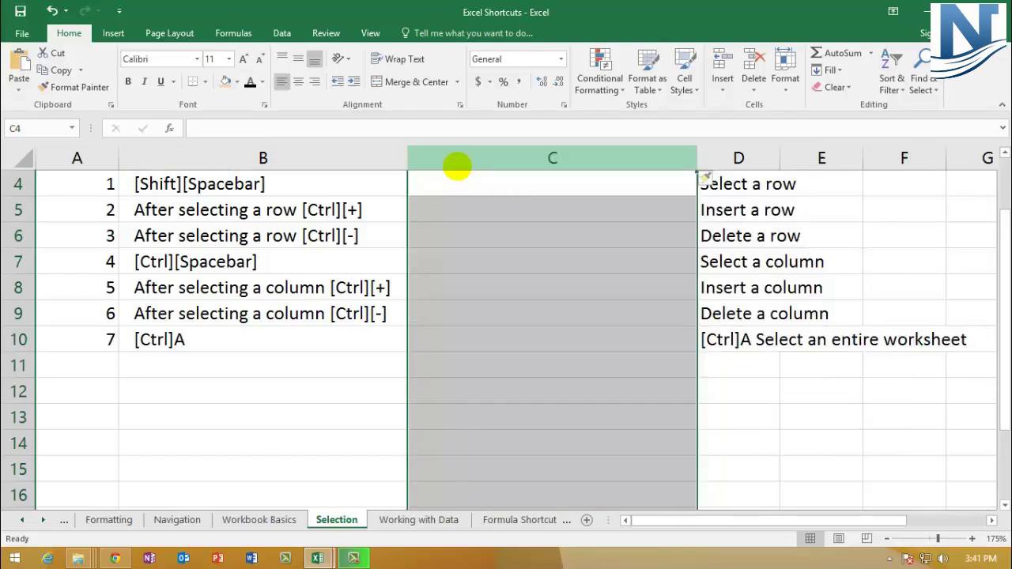
{"action": "key", "text": "ctrl+plus"}
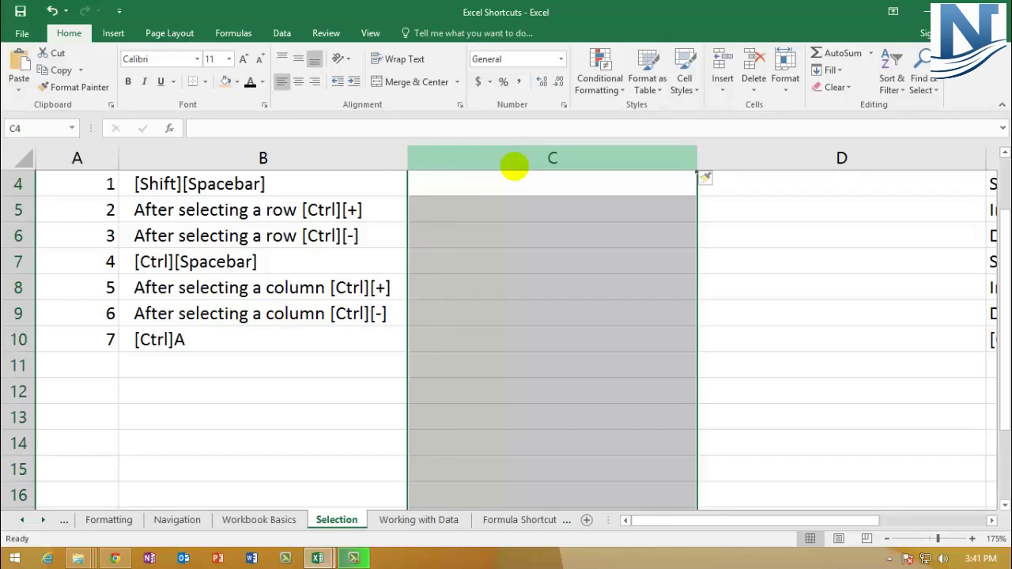
Delete the two blank columns between the keystrokes and the shortcut functions.
{"action": "key", "text": "ctrl+minus"}
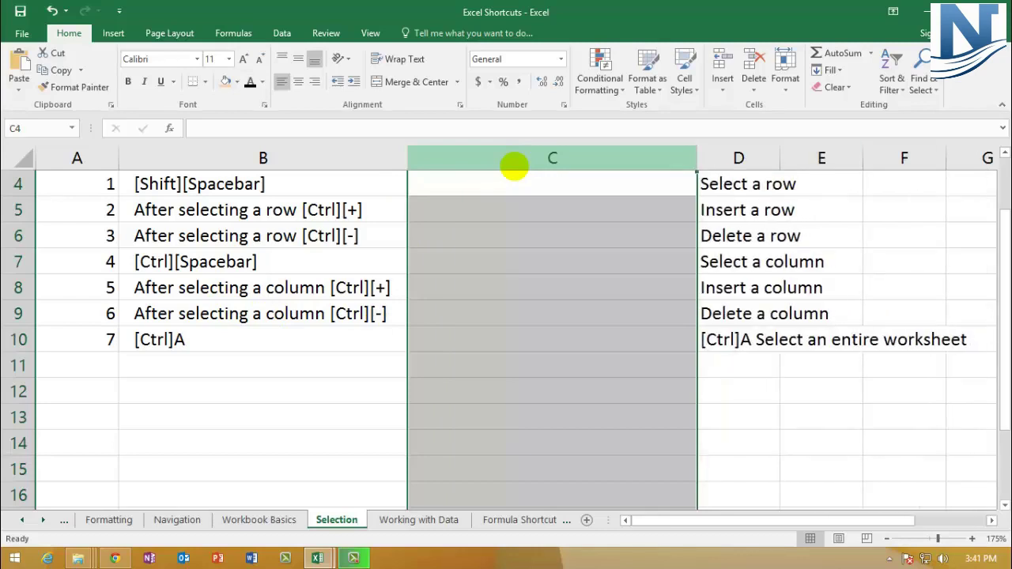
{"action": "key", "text": "ctrl+minus"}
{"action": "left_click", "coordinate": [328, 413]}
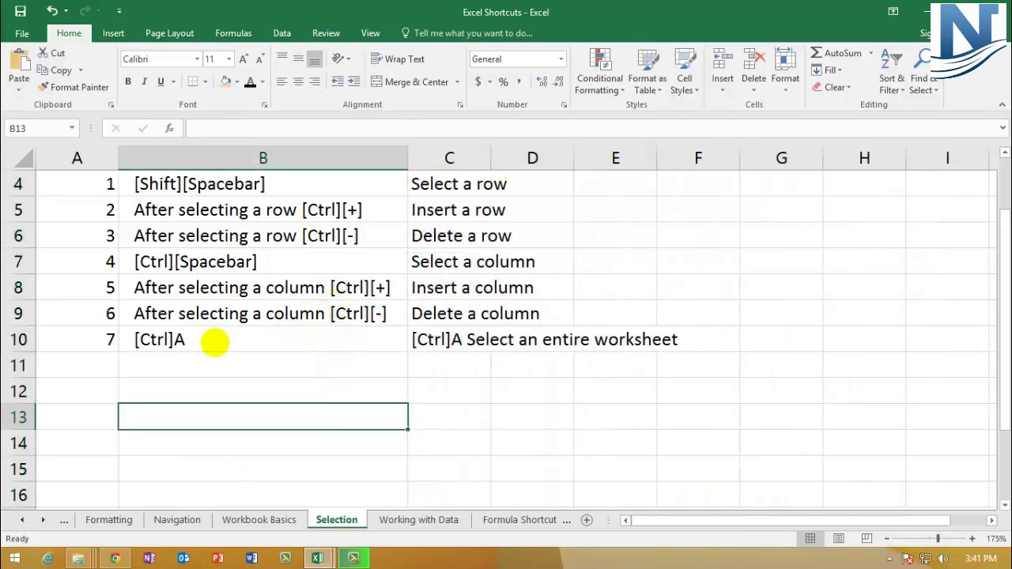
Select the entire worksheet starting from the empty cell B13.
{"action": "left_click", "coordinate": [214, 342]}
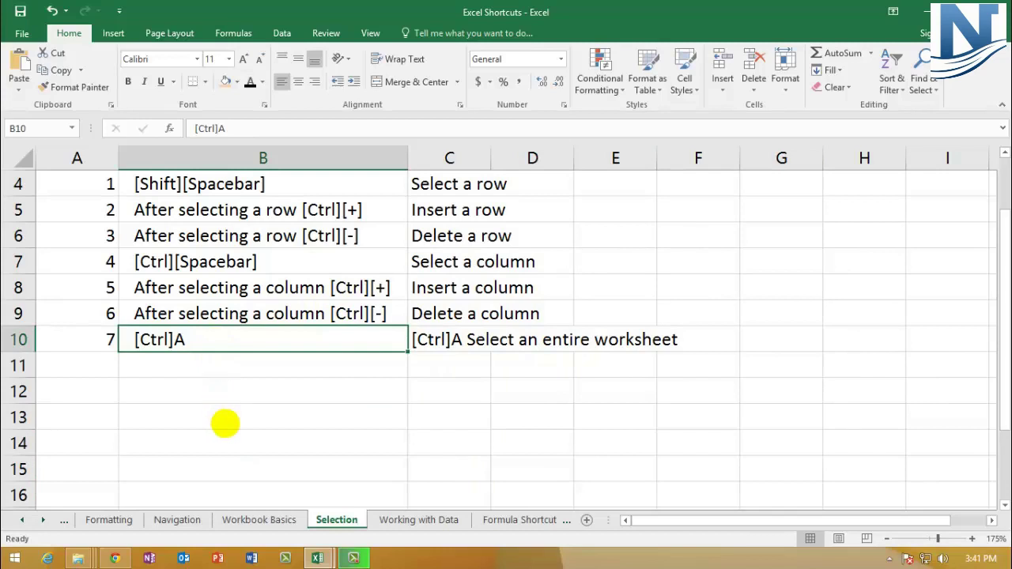
{"action": "left_click", "coordinate": [224, 423]}
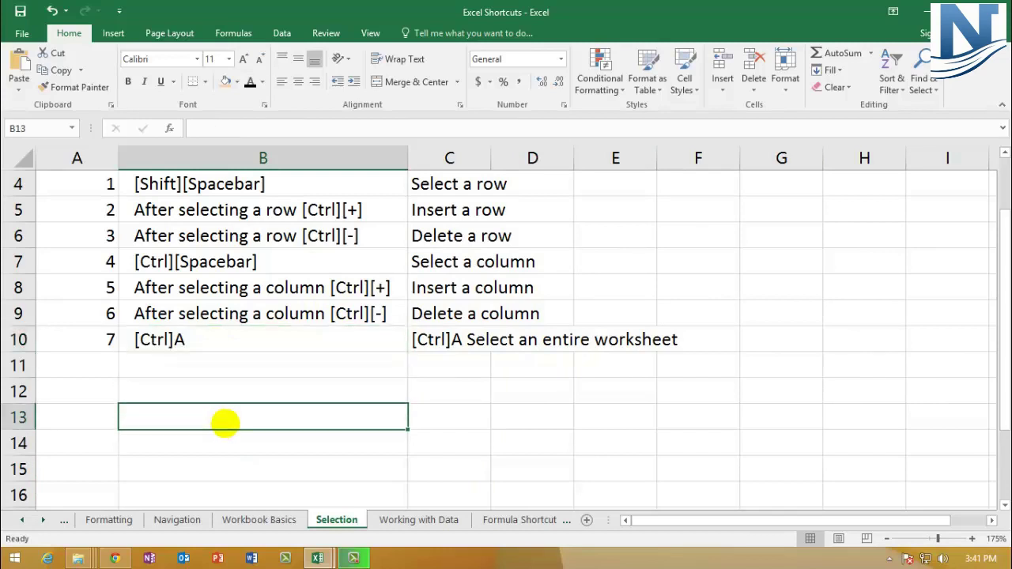
{"action": "key", "text": "ctrl+a"}
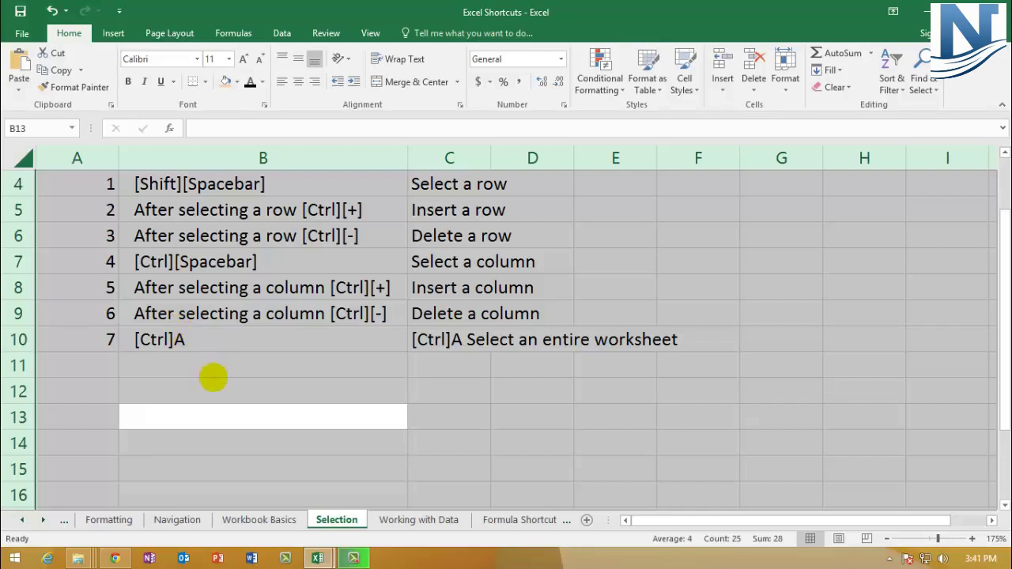
Clear the selection and select all worksheet cells once more from cell B10, ending on cell B12.
{"action": "left_click", "coordinate": [210, 373]}
{"action": "left_click", "coordinate": [185, 343]}
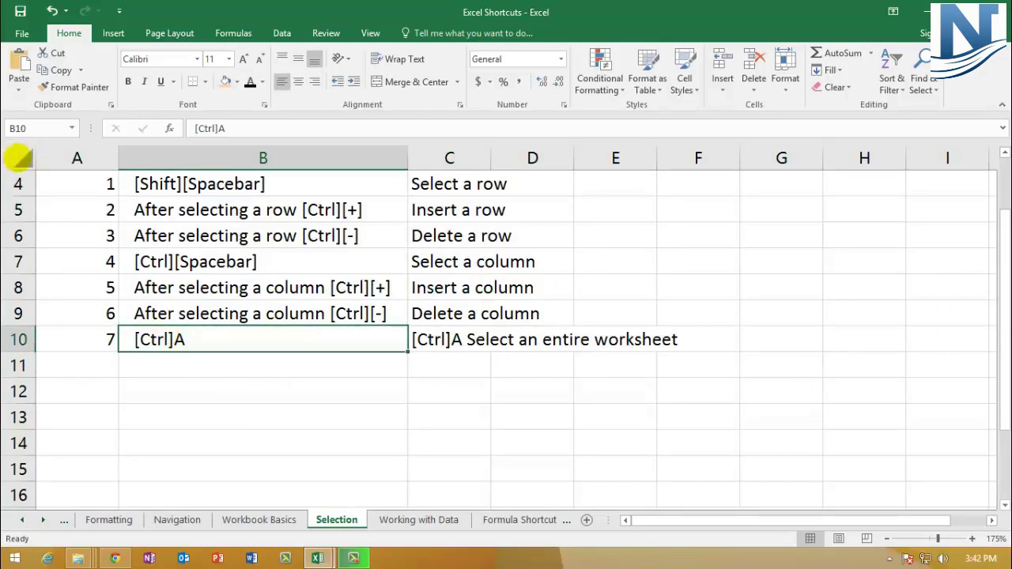
{"action": "left_click", "coordinate": [21, 159]}
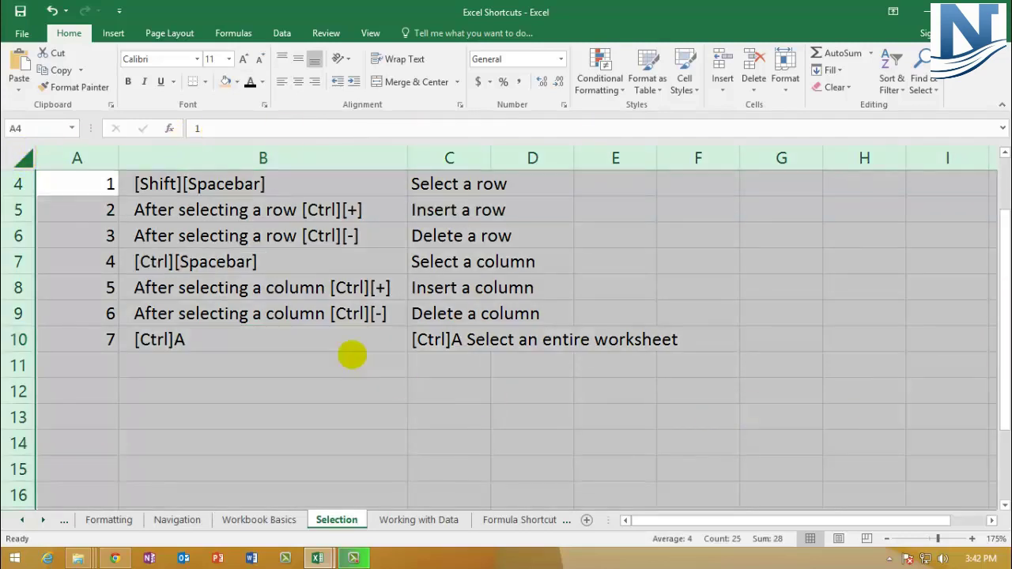
{"action": "left_click", "coordinate": [261, 381]}
{"action": "scroll", "coordinate": [260, 381], "scroll_direction": "up", "scroll_amount": 1}
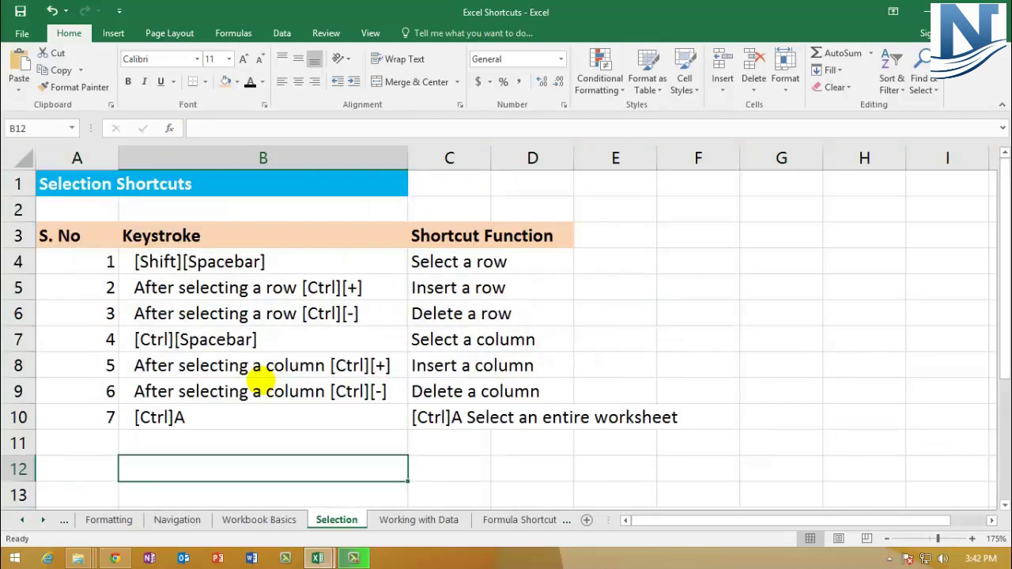